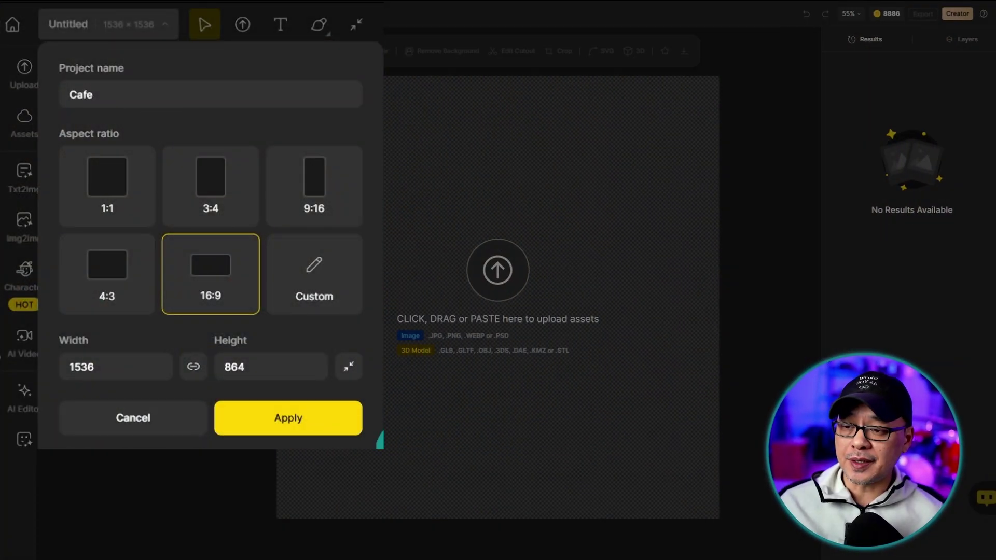
Apply the project name Cafe with a 16:9 canvas at 1536 × 864
left_click(311, 406)
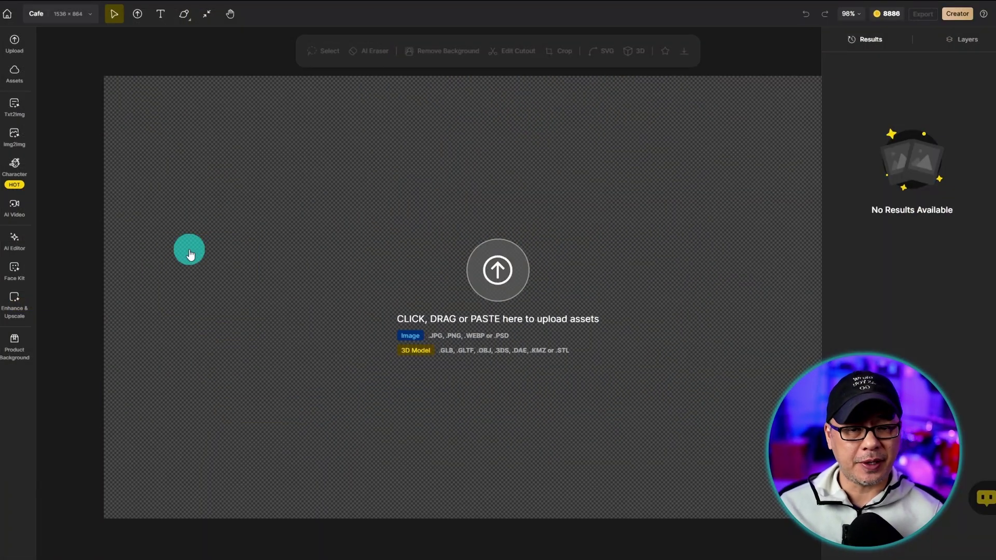
In Consistent Character, pick Jake and write his rustic-cafe scene with his girlfriend over two coffees
left_click(17, 167)
left_click(111, 82)
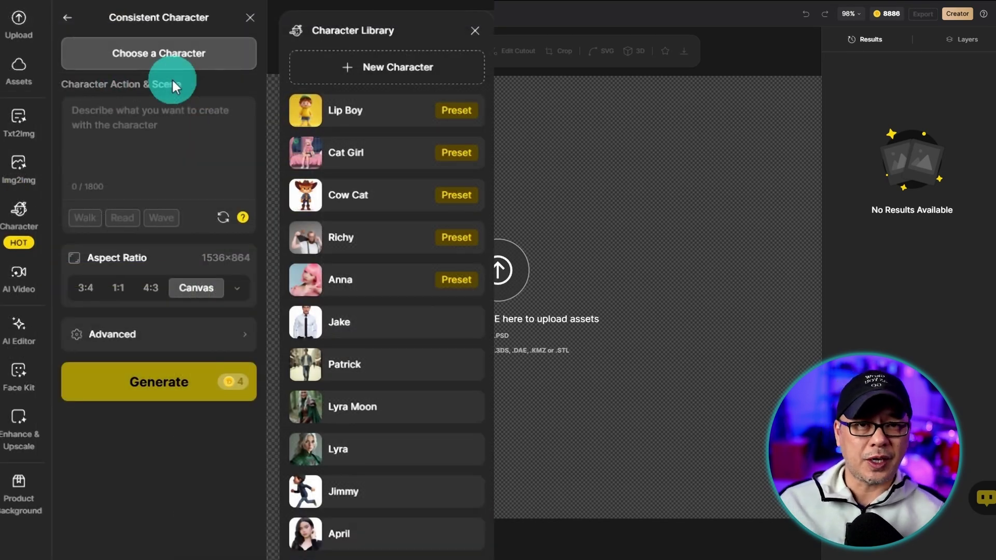
mouse_move(381, 449)
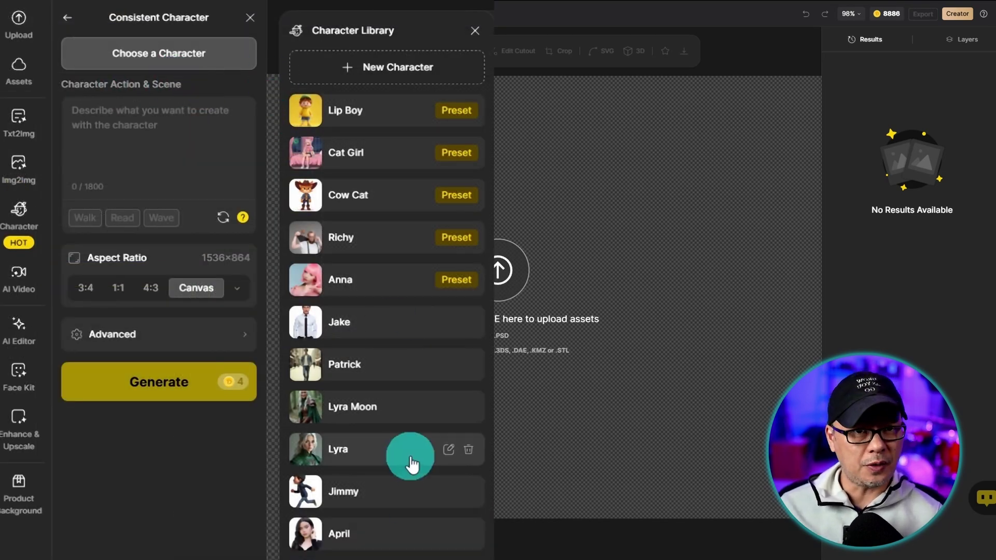
left_click(349, 321)
left_click(130, 210)
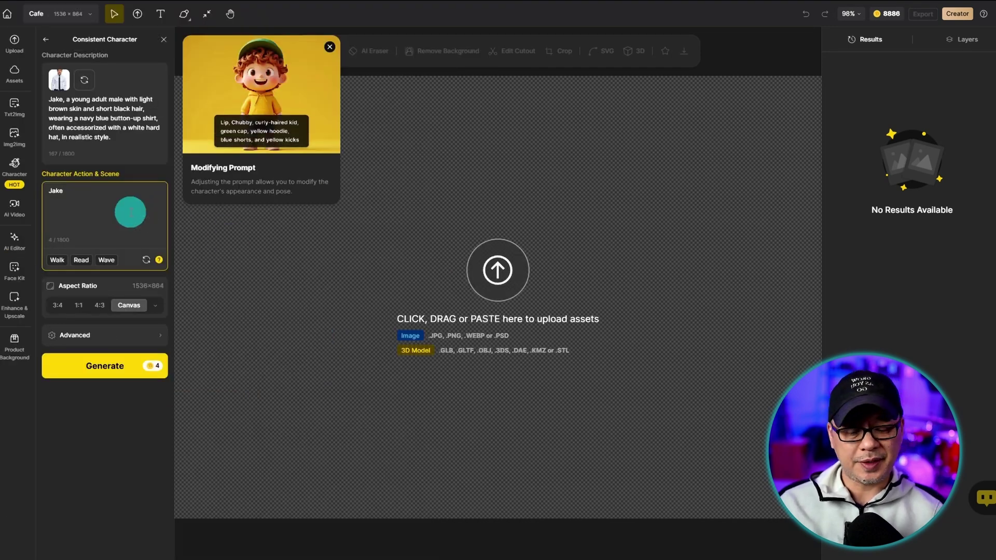
type("Jake, a young adult male with light brown skin and short black hair, wearing a navy blue button-up shirt, often accessorized with a white hard hat, in realistic style. Jake is sitting in a rustic cafe with his girlfriend as they look at each other smiling, 2 coffee cups rest on the table")
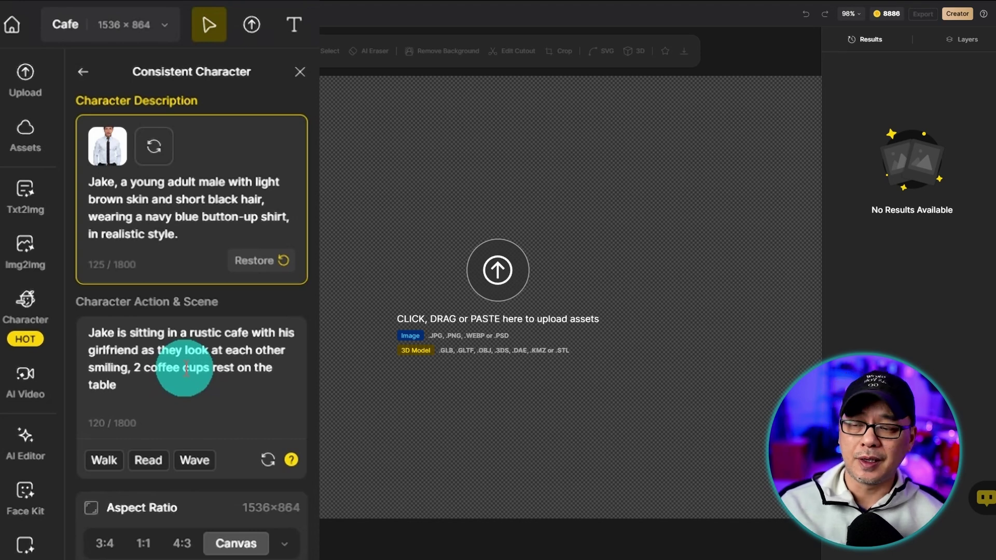
Select the full text of Jake's cafe scene prompt
triple_click(186, 368)
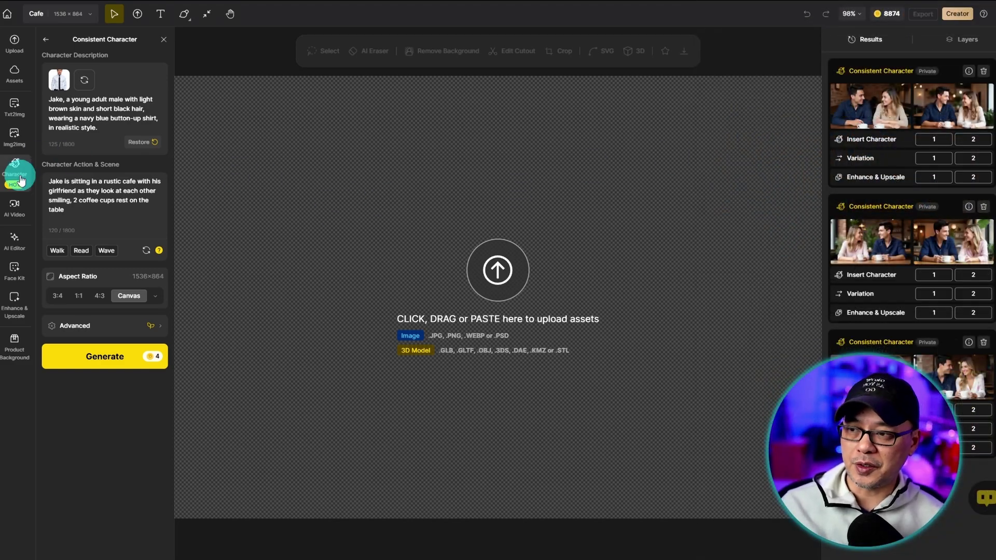
Place the second cafe image on the canvas for Insert Character and dismiss the tutorial
left_click(16, 174)
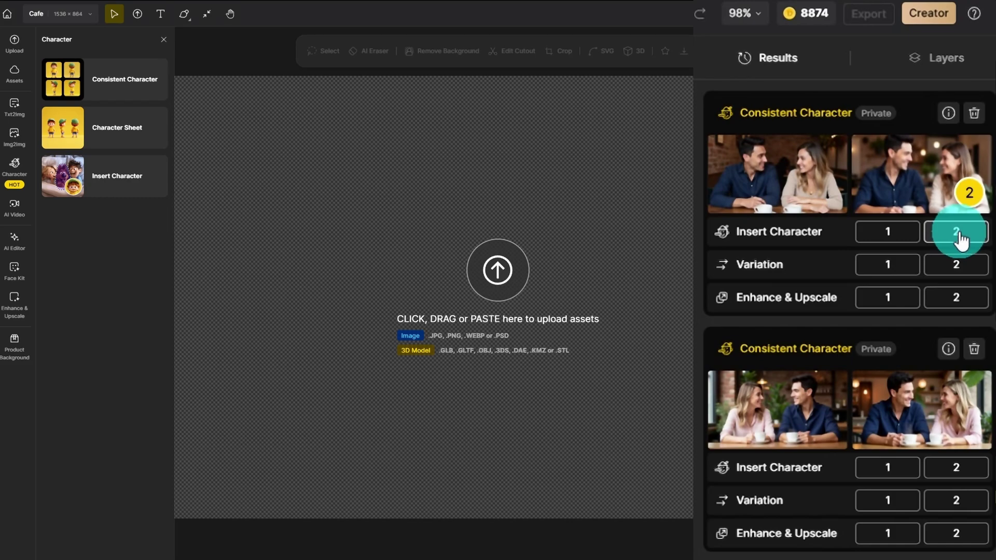
left_click(960, 239)
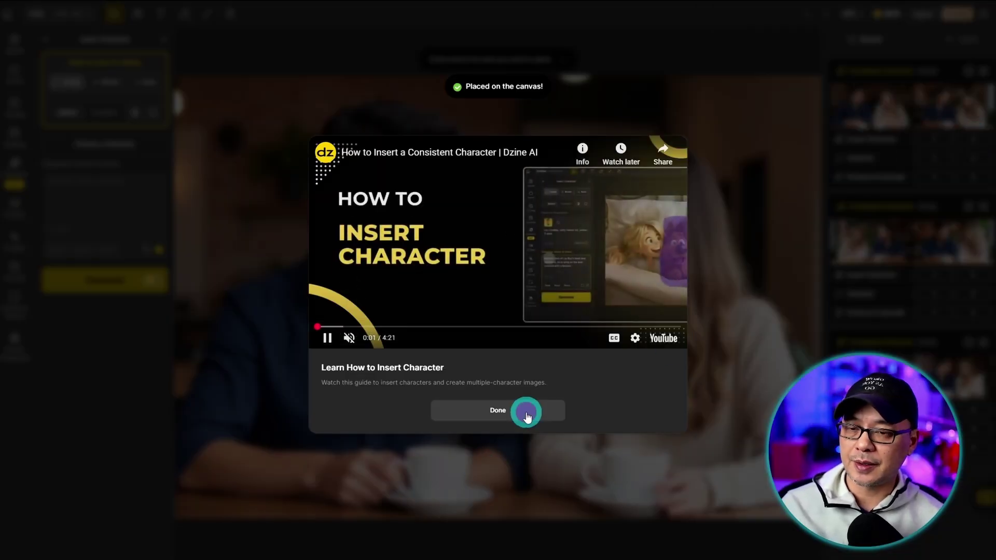
left_click(527, 415)
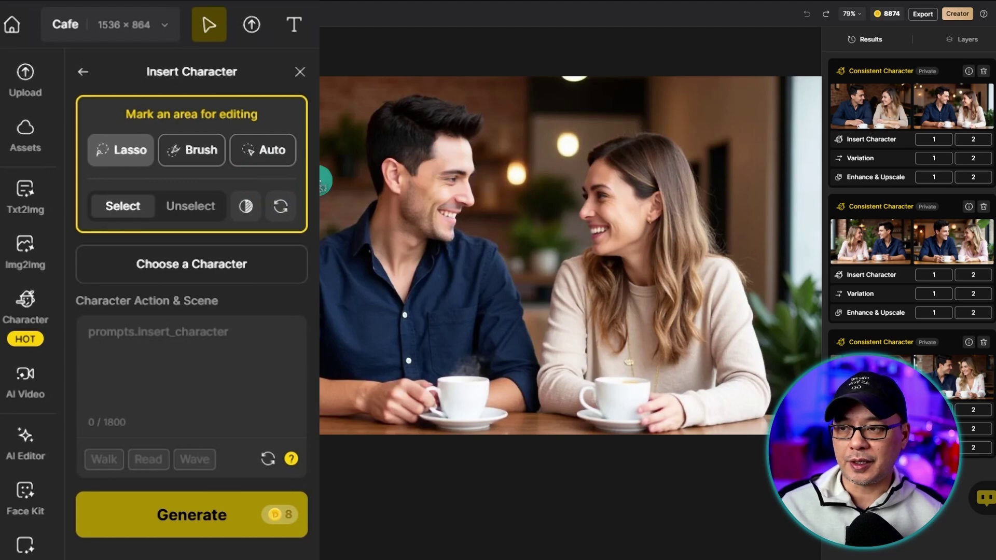
left_click(261, 152)
left_click(622, 210)
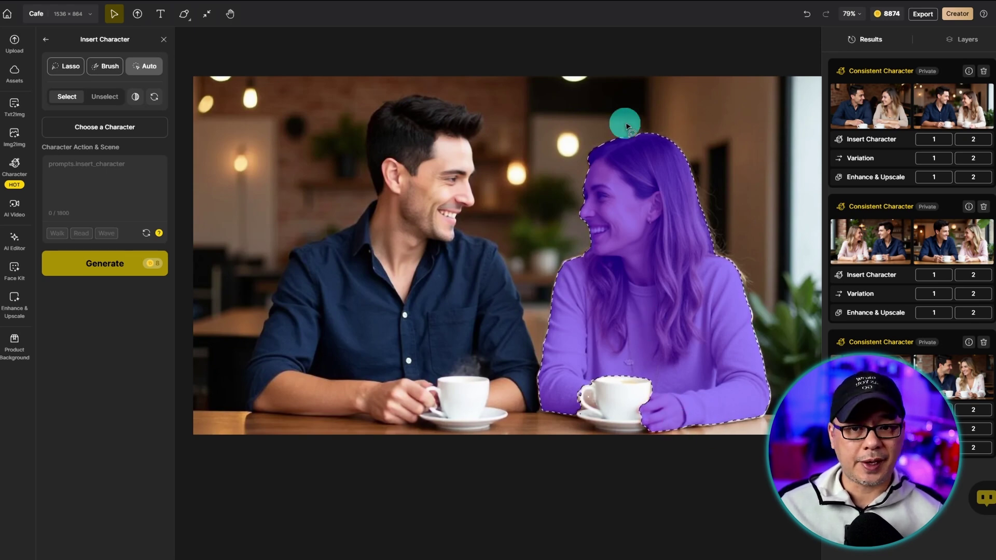
left_click(193, 150)
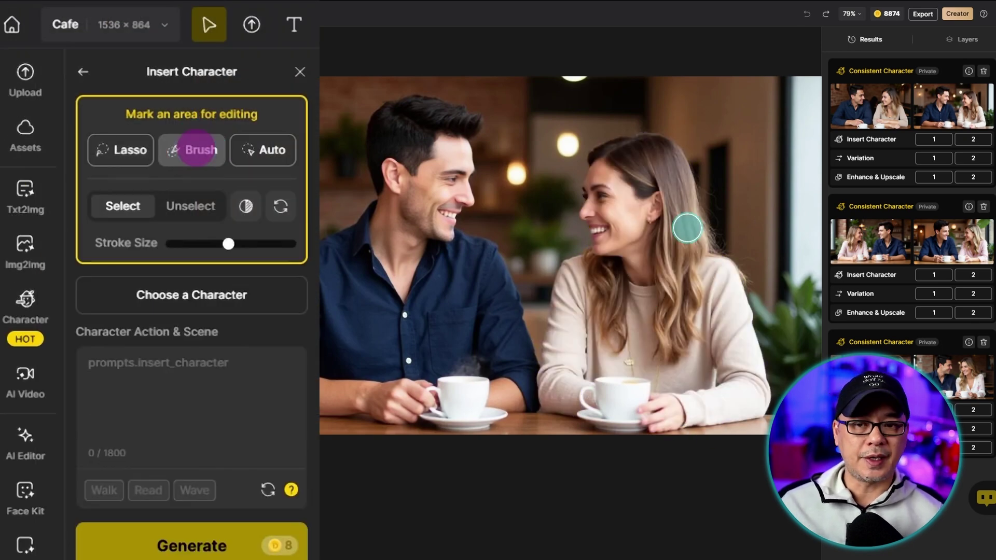
mouse_move(622, 141)
left_mouse_down()
mouse_move(661, 222)
mouse_move(633, 184)
mouse_move(623, 127)
mouse_move(690, 264)
mouse_move(676, 280)
mouse_move(689, 288)
left_mouse_up()
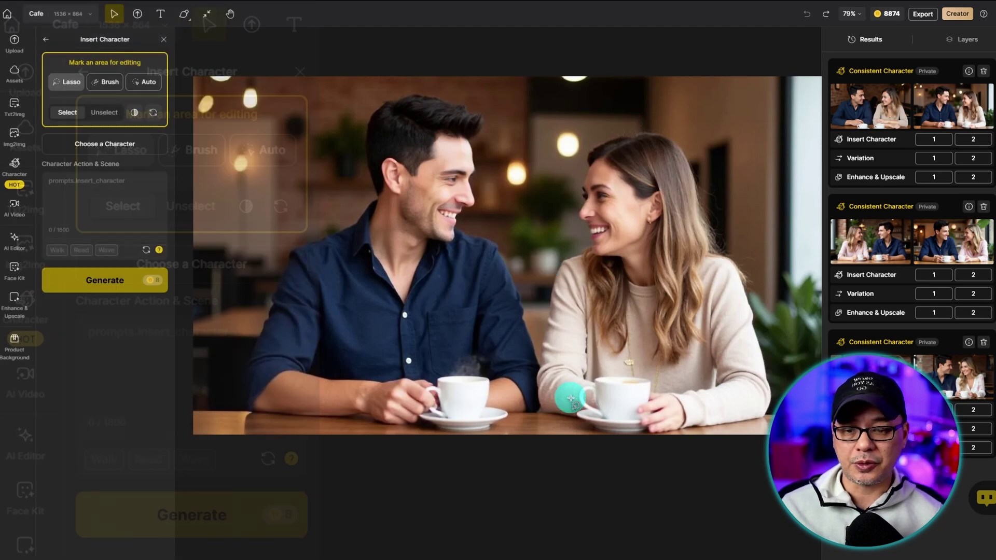
Lasso the woman on the right, from the table up over her head and back down
left_click_drag(569, 423, 540, 414)
mouse_move(526, 371)
left_mouse_down()
mouse_move(538, 273)
mouse_move(576, 149)
left_mouse_up()
mouse_move(684, 123)
left_mouse_down()
mouse_move(767, 300)
mouse_move(778, 402)
left_mouse_up()
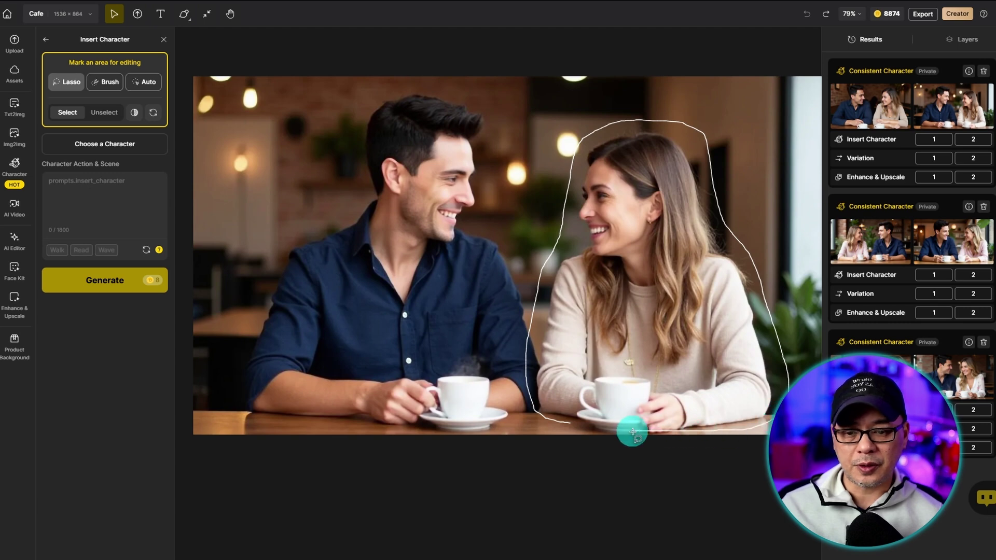
left_click_drag(632, 431, 618, 429)
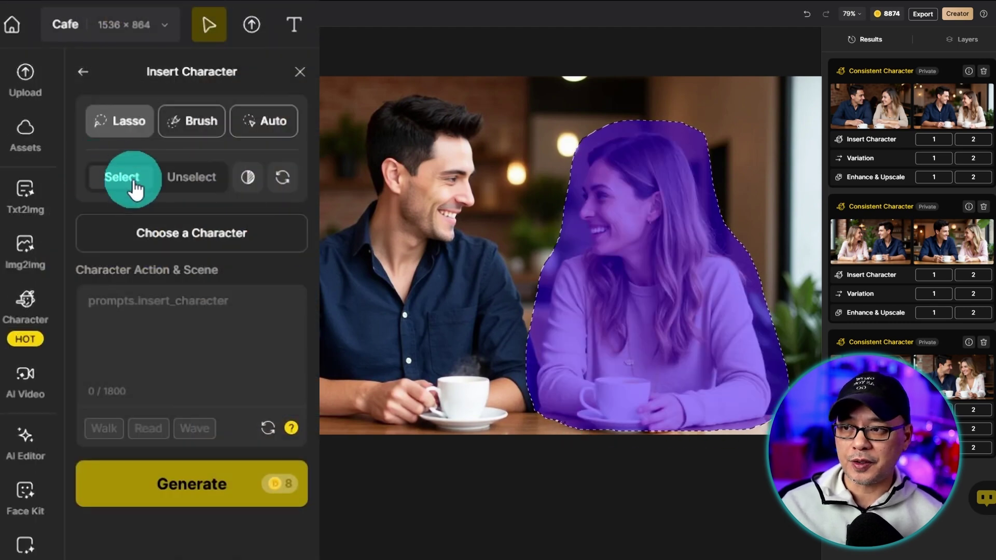
left_click(206, 185)
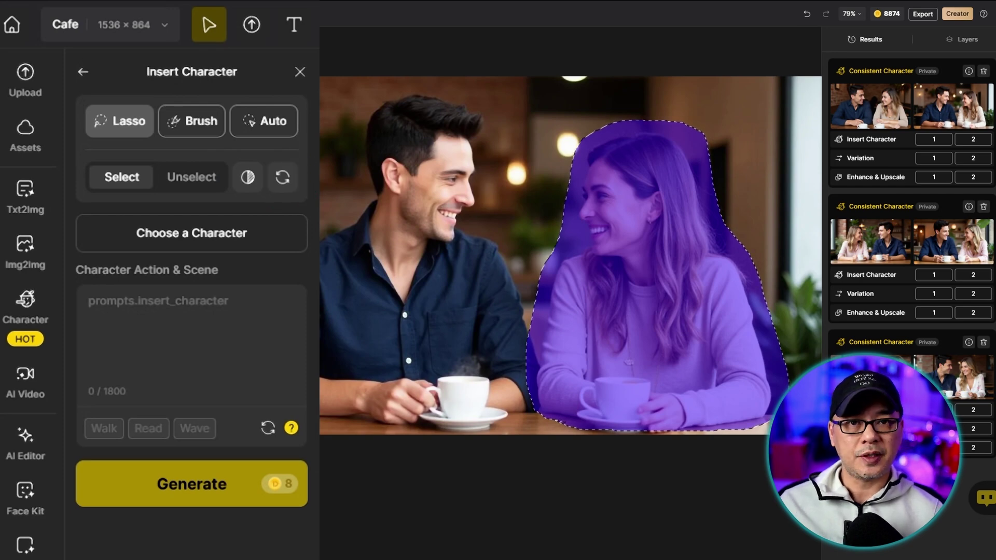
Choose April from the Character Library as the character for the masked woman
left_click(218, 238)
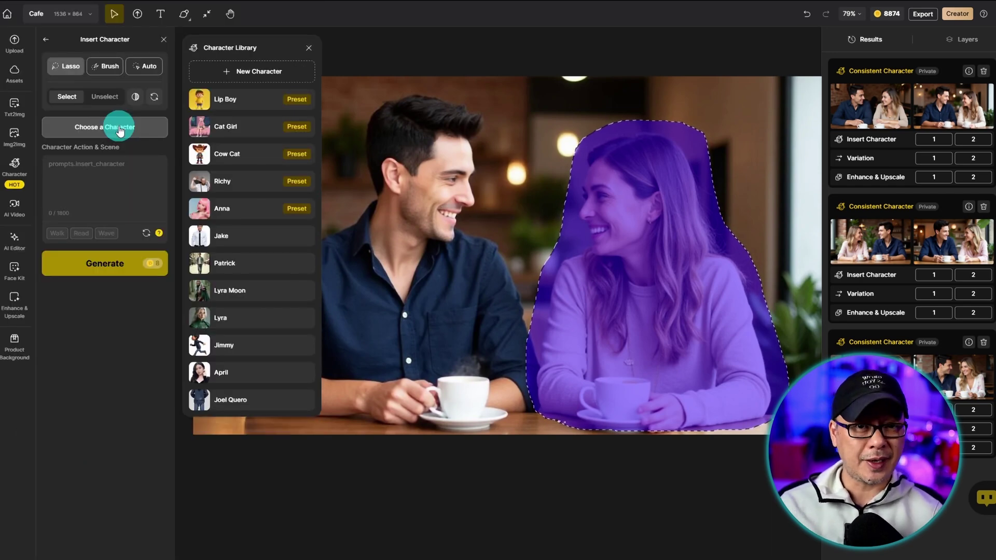
left_click(235, 374)
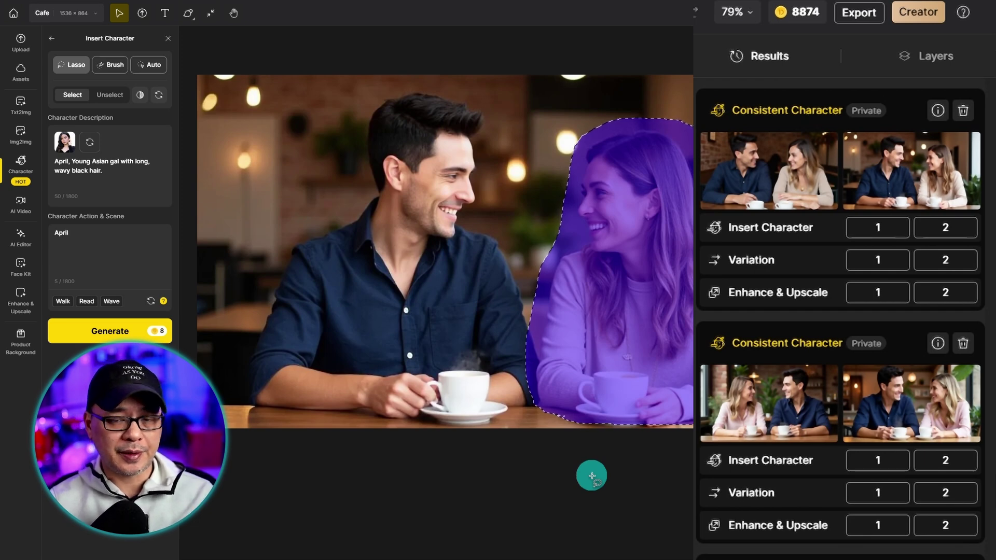
Replace April's scene text with the first result's copied cafe prompt and delete Jake's paragraph
left_click(937, 112)
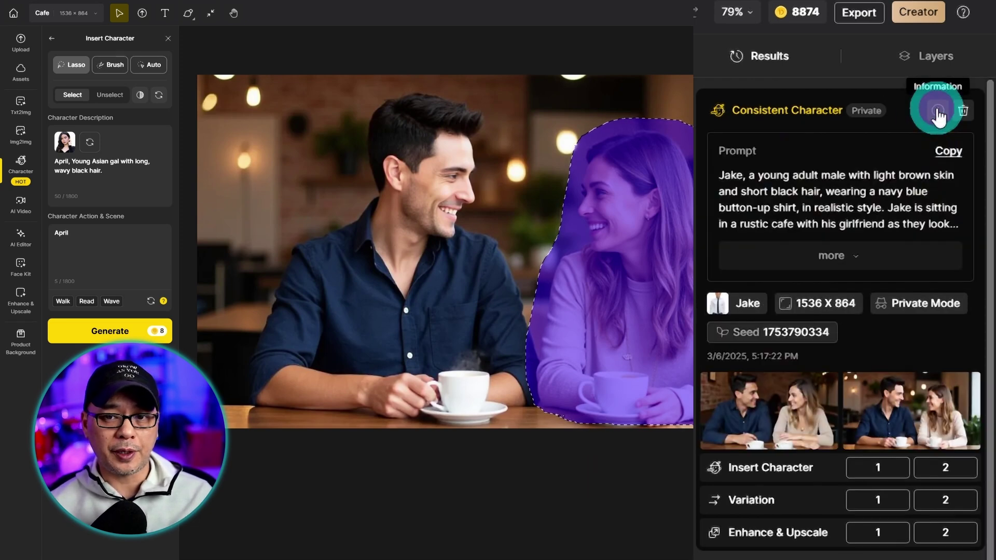
left_click(947, 151)
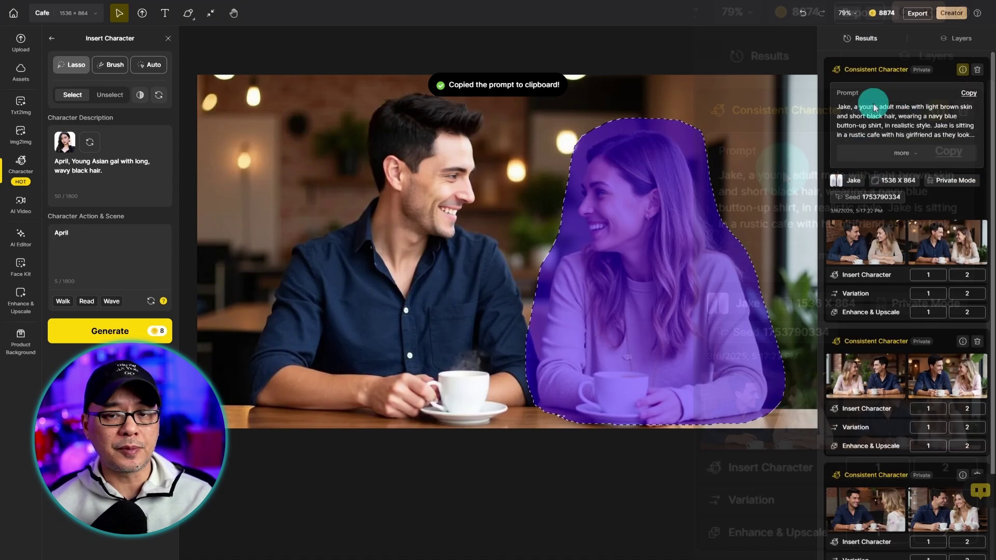
triple_click(99, 239)
key("ctrl+v")
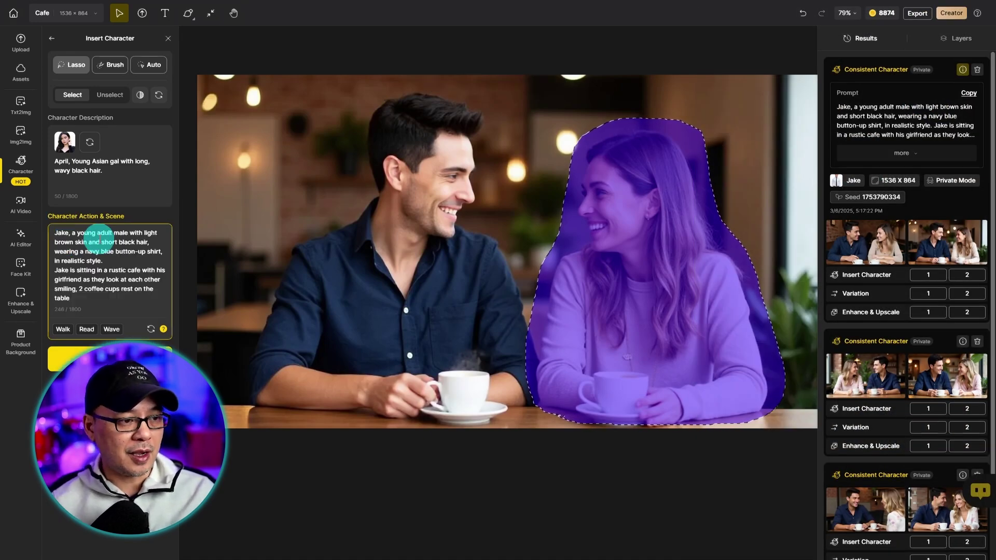
triple_click(103, 261)
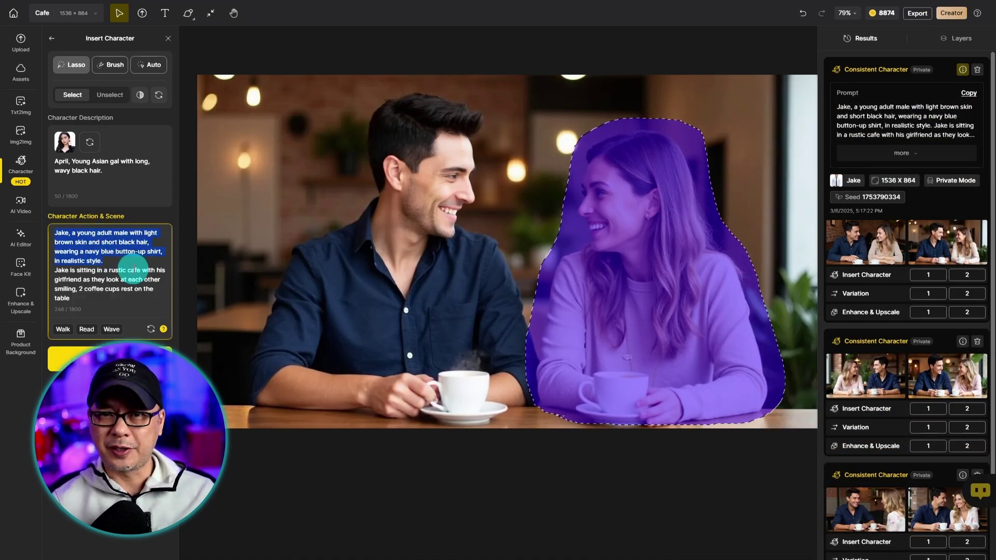
key("BackSpace")
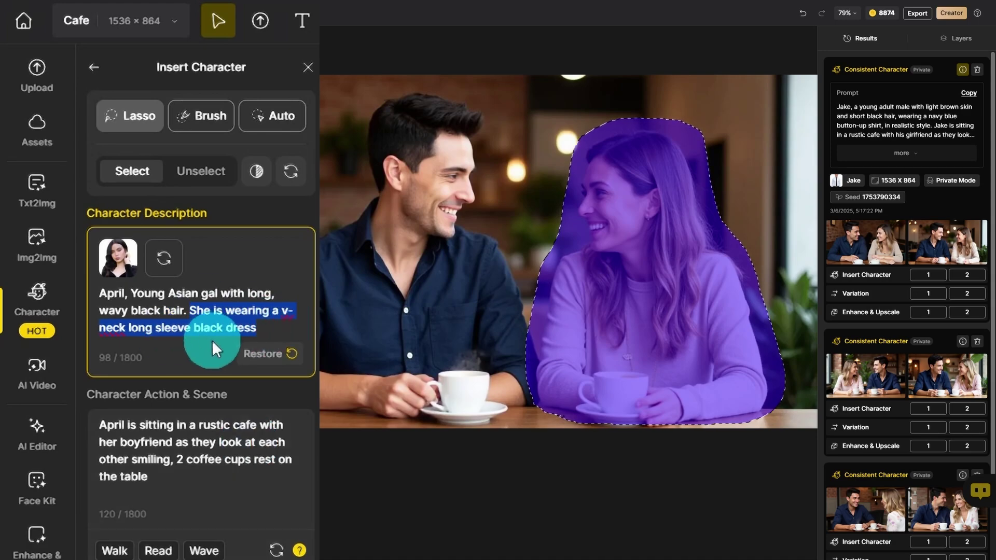
Generate four cafe results with April inserted in her black dress
left_click(104, 333)
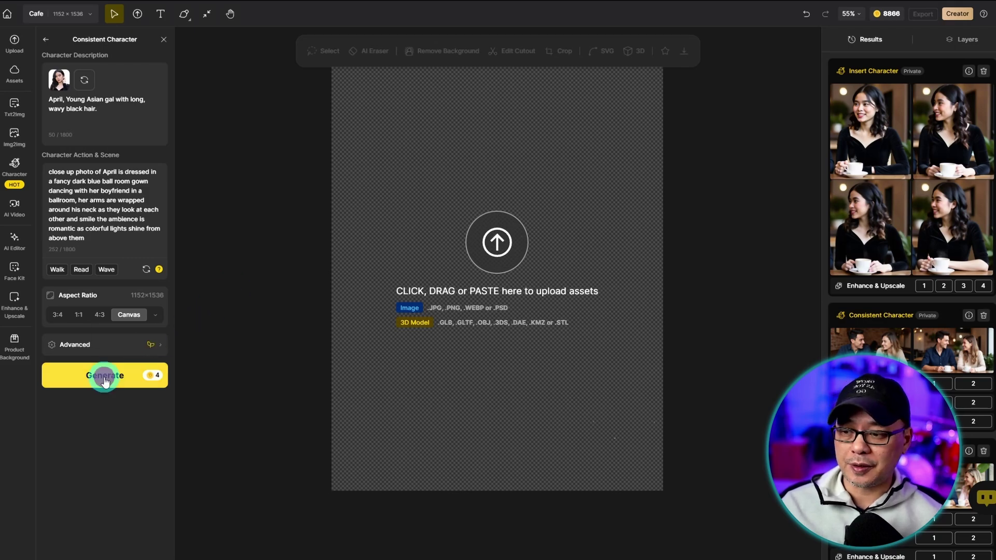
Generate April's ballroom-dance images and place one on the canvas for insertion
left_click(104, 375)
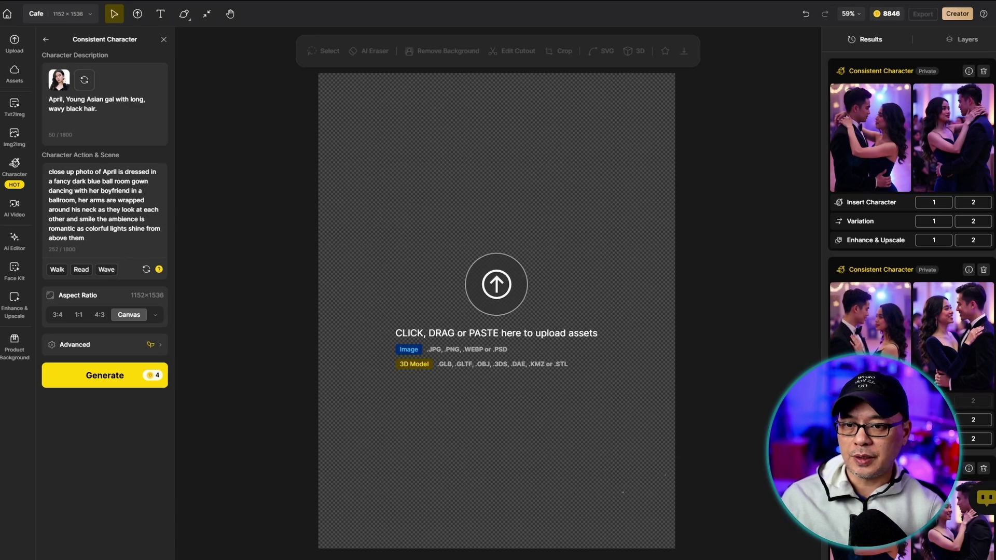
left_click(871, 322)
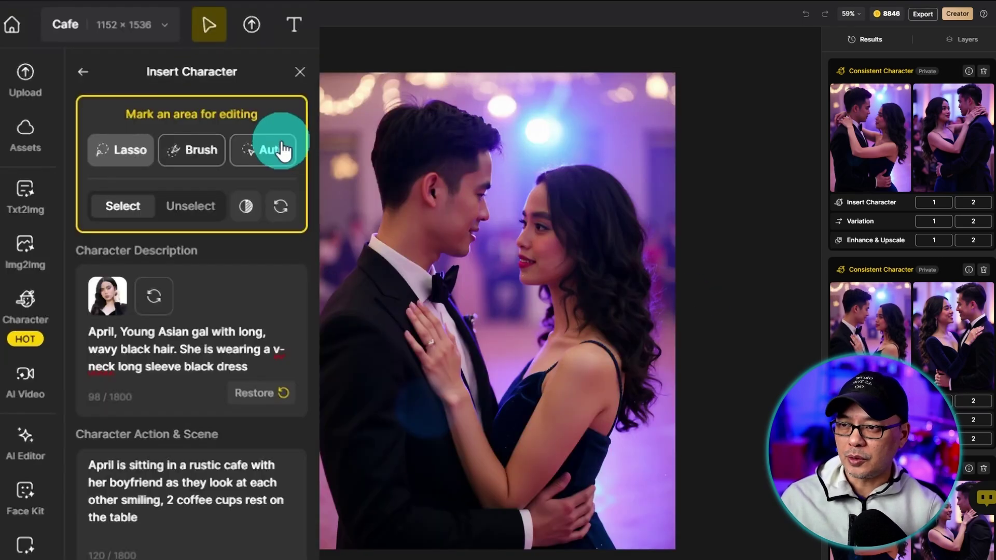
Auto-select the man in the ballroom image and brush April's hand out of the mask
left_click(149, 82)
left_click(420, 214)
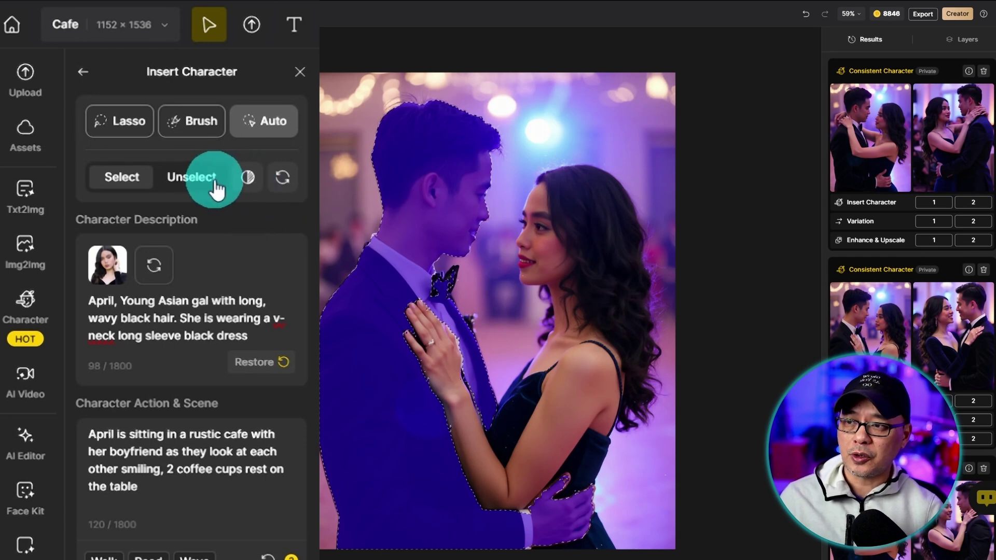
left_click(112, 99)
left_click(194, 125)
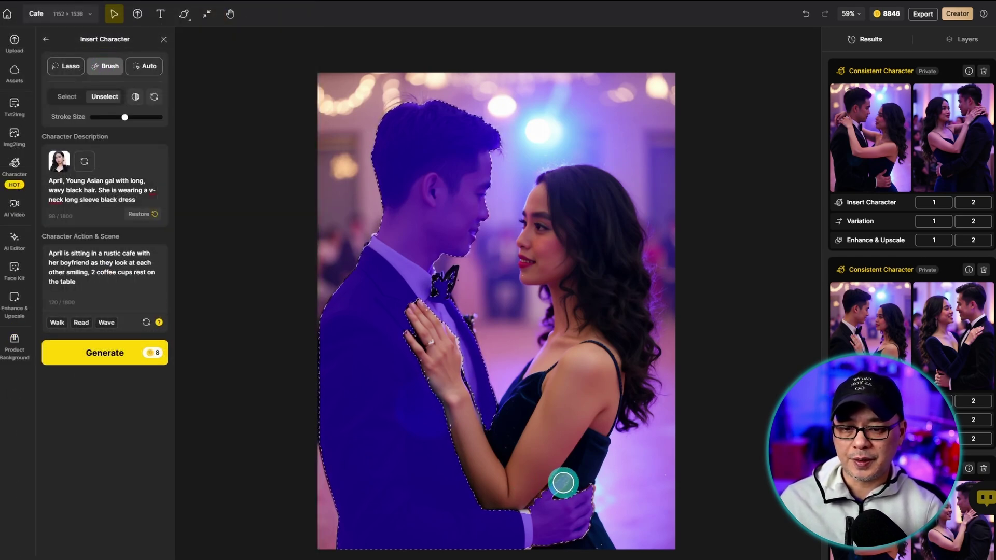
mouse_move(555, 480)
left_mouse_down()
mouse_move(578, 485)
mouse_move(584, 526)
mouse_move(534, 538)
mouse_move(565, 493)
mouse_move(580, 513)
left_mouse_up()
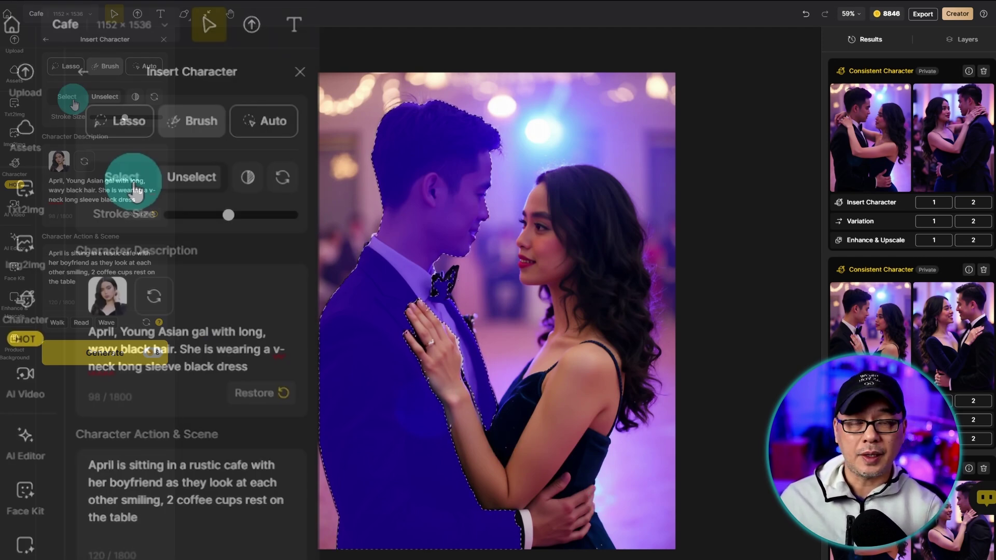
Extend the man's mask with lasso outlines up to his bow tie
left_click(66, 96)
left_click(69, 66)
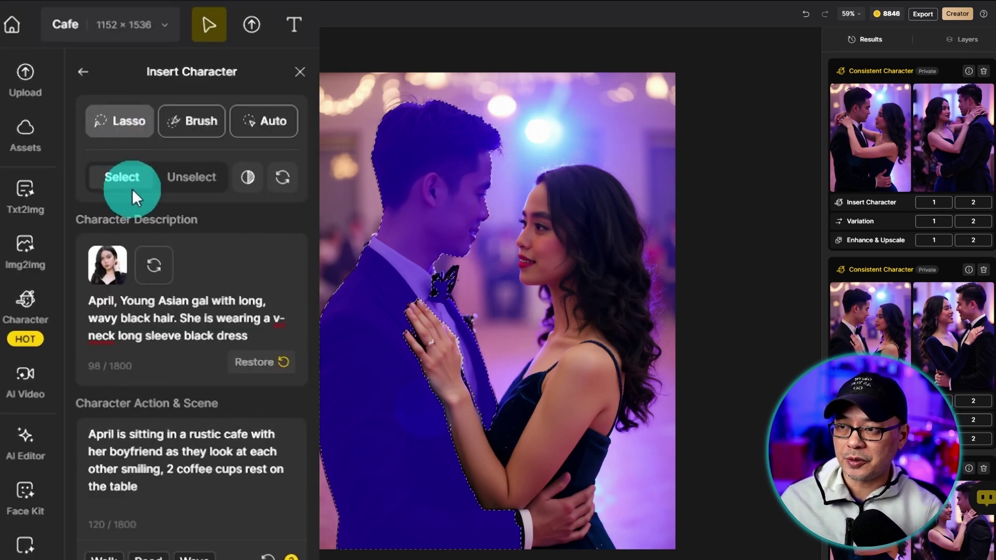
mouse_move(489, 398)
left_mouse_down()
mouse_move(431, 288)
mouse_move(438, 133)
mouse_move(506, 176)
mouse_move(479, 273)
mouse_move(484, 320)
left_mouse_up()
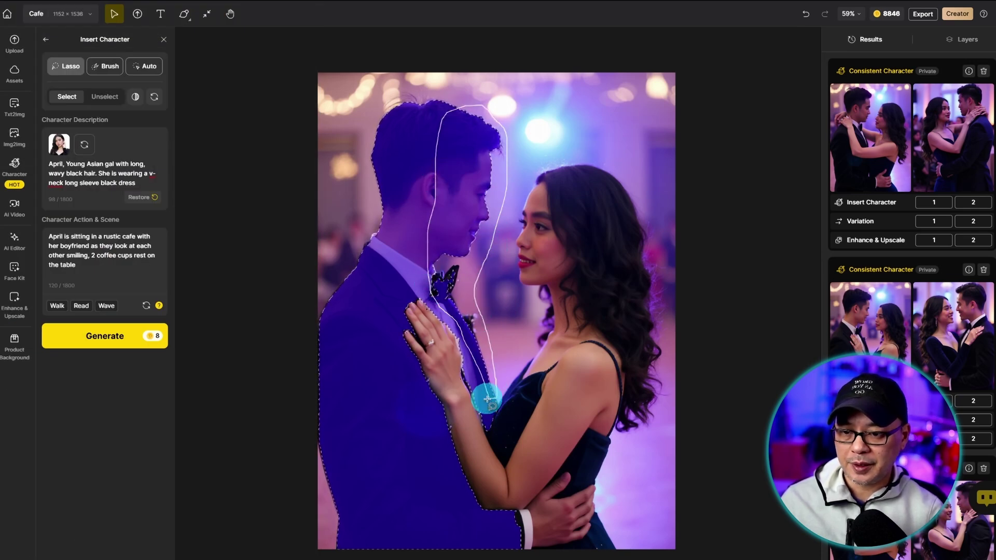
mouse_move(487, 399)
left_mouse_down()
mouse_move(460, 244)
mouse_move(344, 238)
mouse_move(349, 535)
left_mouse_up()
Set the mask brush to erase mode and select Jake from the Character Library
left_click(105, 66)
left_click(104, 97)
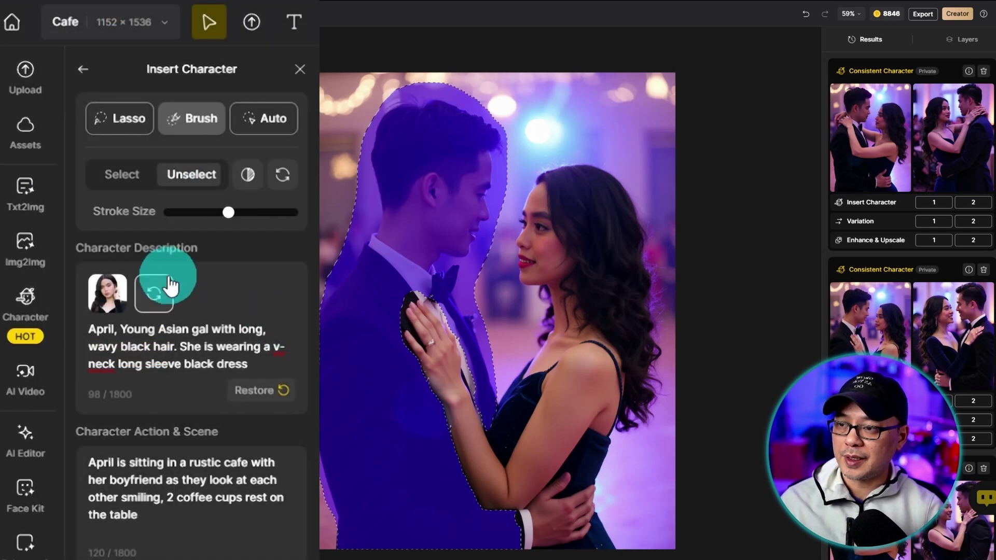
left_click(170, 282)
mouse_move(459, 481)
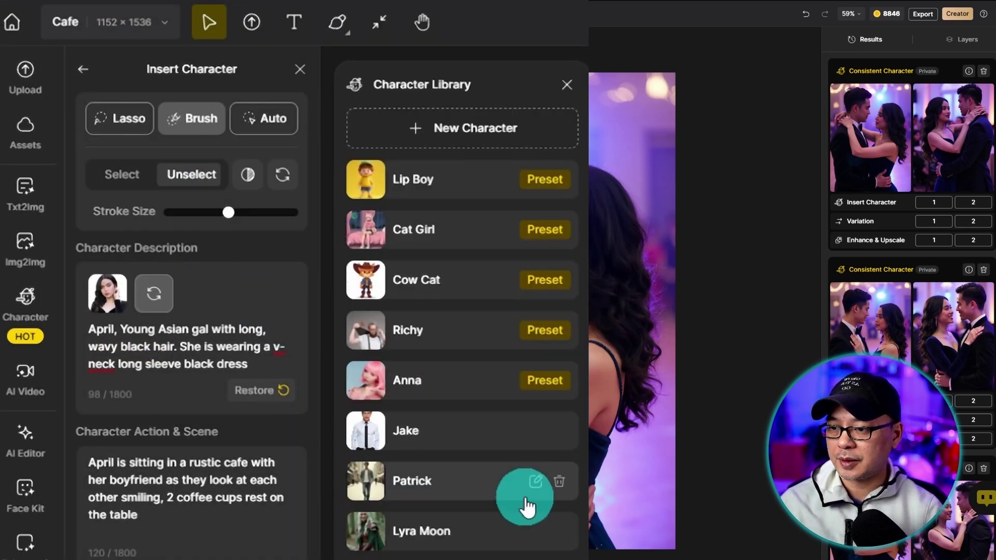
left_click(415, 431)
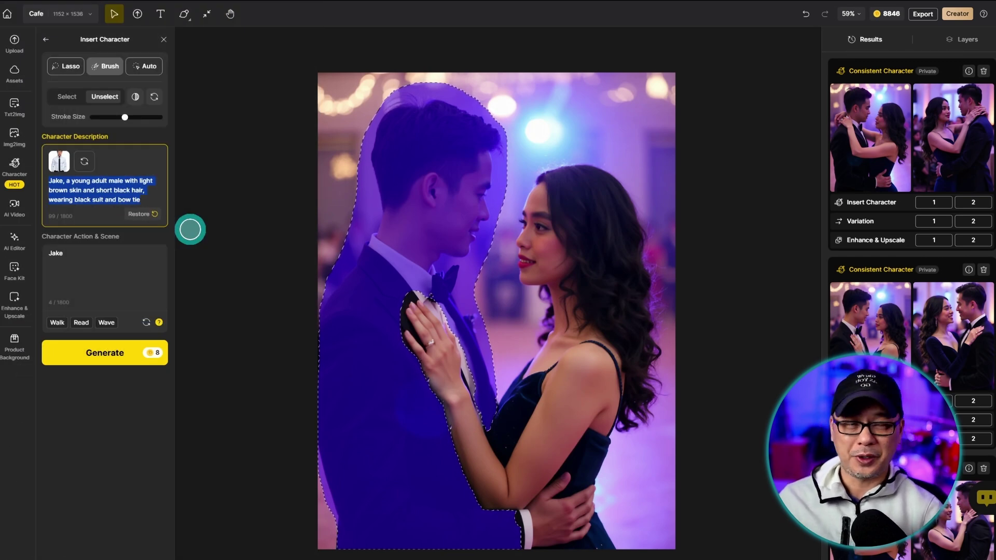
Reuse the earlier ballroom prompt as Jake's Action & Scene and generate
left_click(969, 269)
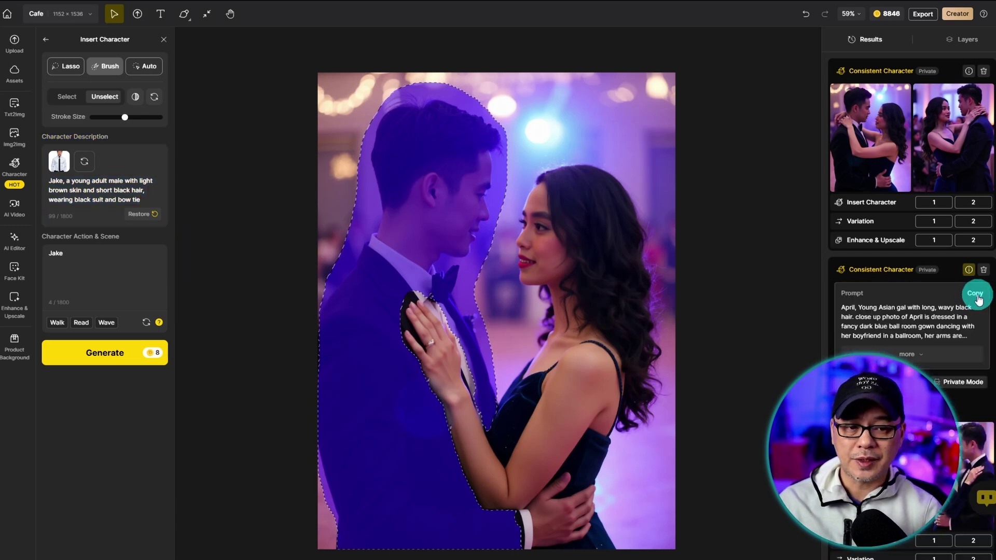
left_click(977, 296)
left_click(122, 263)
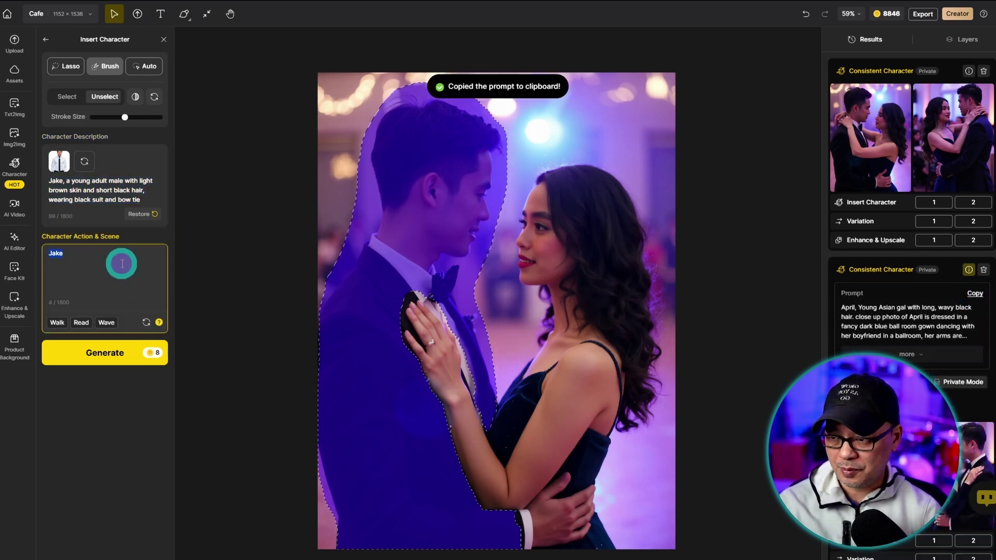
key("ctrl+v")
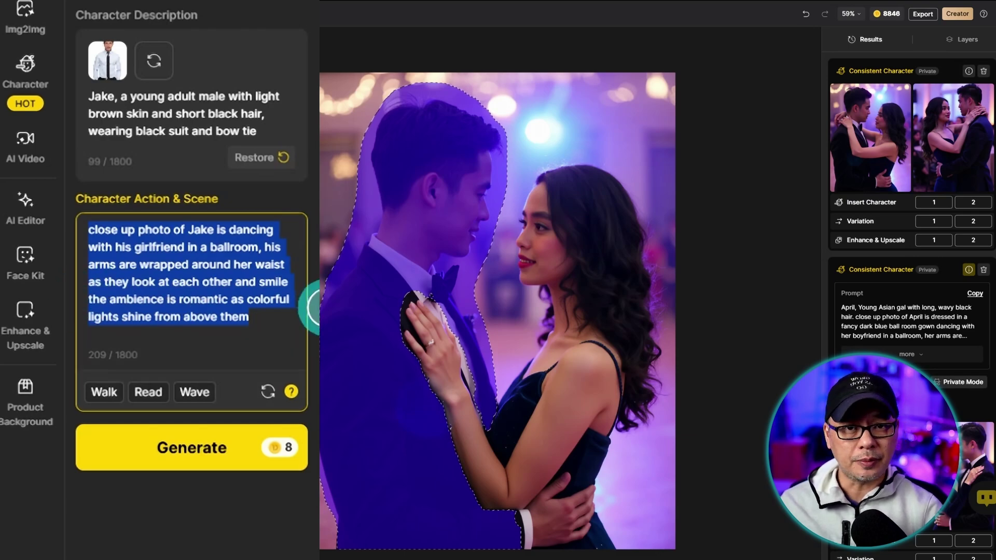
left_click(94, 371)
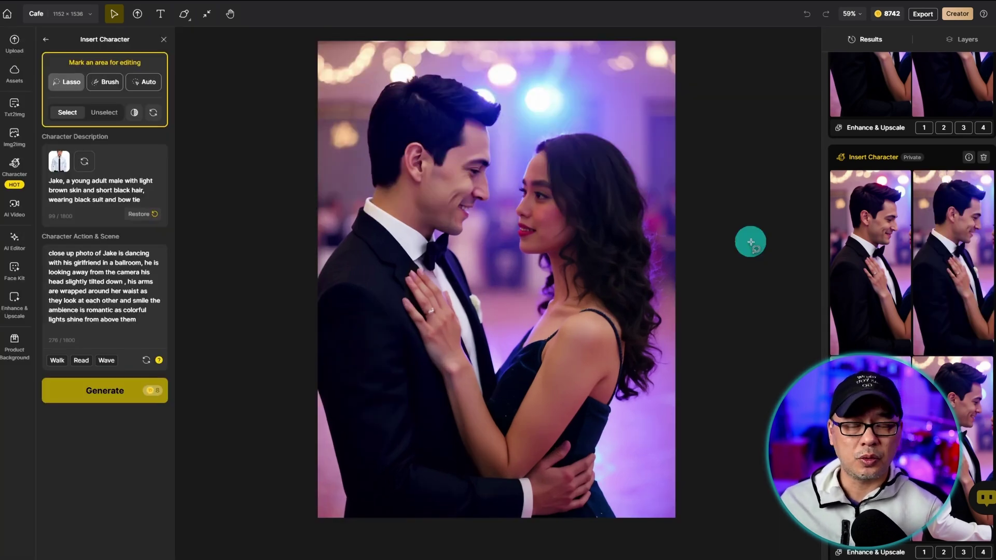
Zoom into the Jake ballroom image to inspect the faces, then zoom back out
scroll(606, 147, "up", 2)
scroll(565, 156, "up", 2)
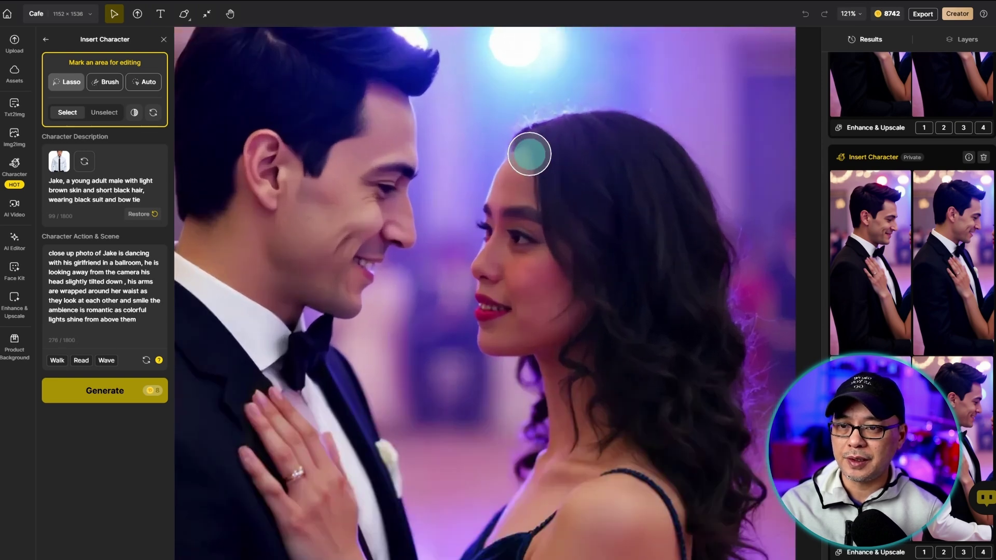
scroll(529, 152, "up", 2)
scroll(469, 171, "up", 2)
left_click_drag(558, 279, 538, 271)
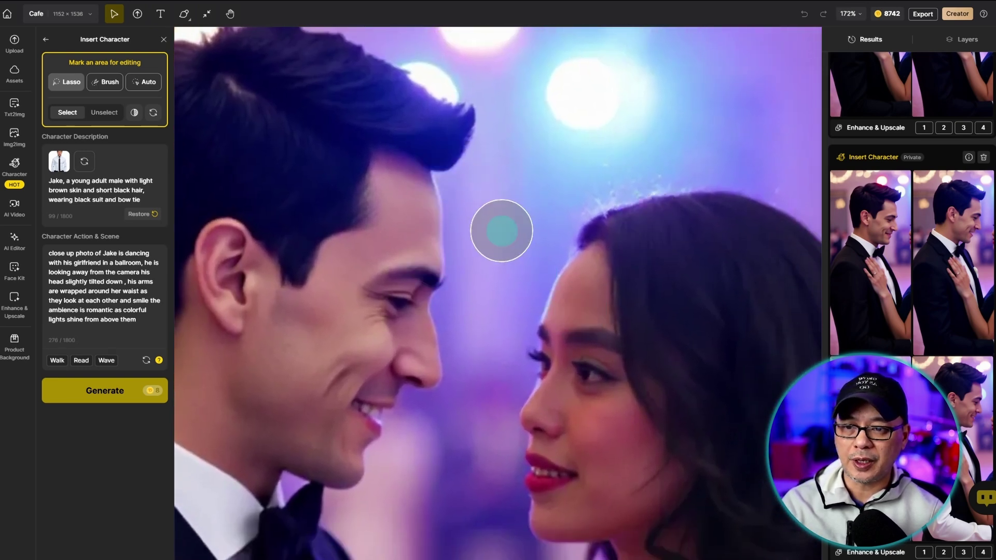
scroll(669, 252, "down", 5)
mouse_move(759, 294)
left_mouse_down()
mouse_move(746, 262)
mouse_move(718, 247)
left_mouse_up()
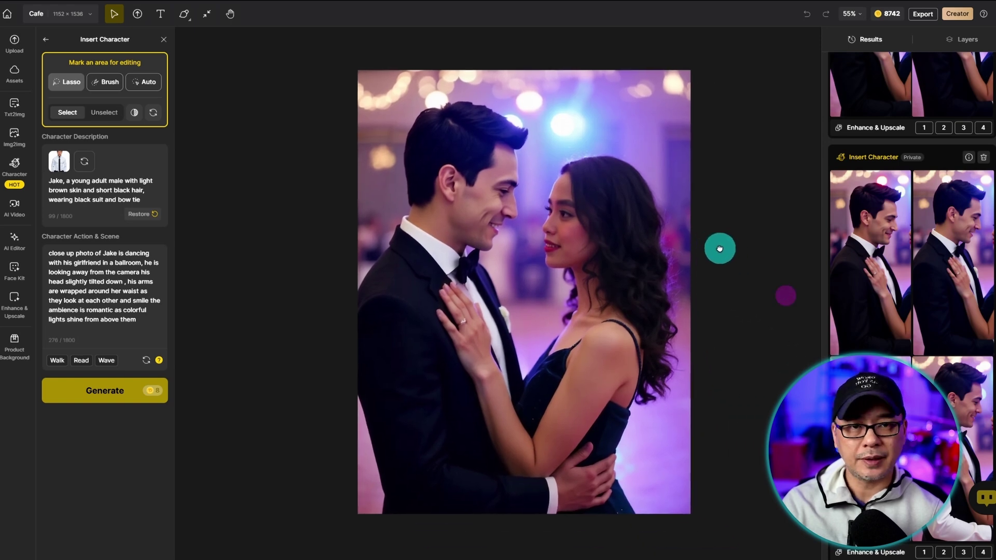
scroll(750, 225, "up", 1)
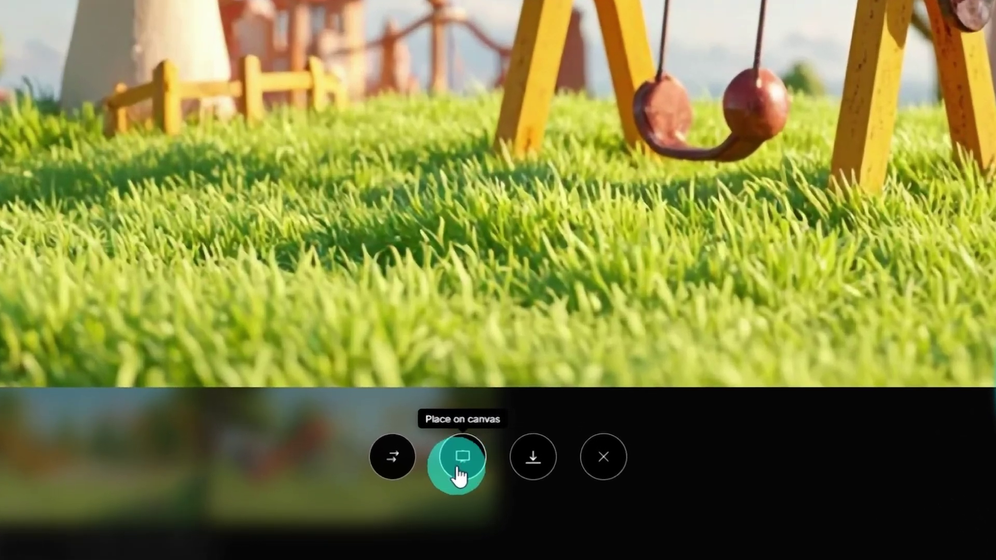
Place the park scene on the canvas and start Insert Character with Jimmy selected
left_click(460, 470)
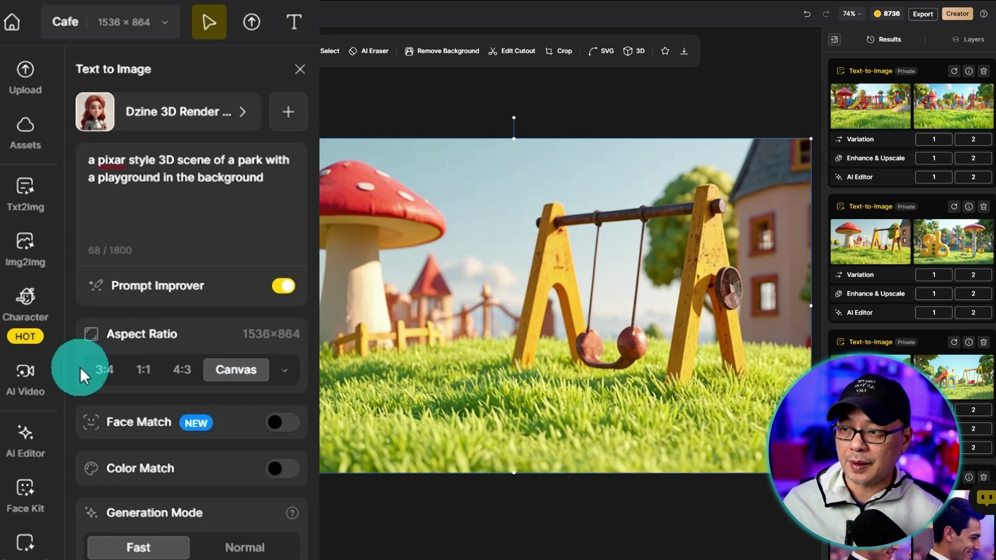
left_click(25, 299)
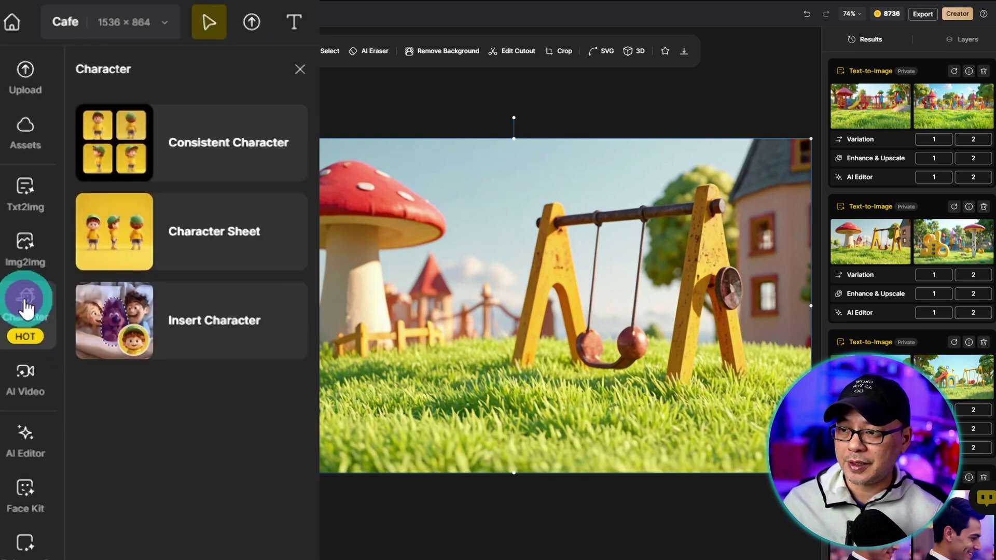
left_click(218, 337)
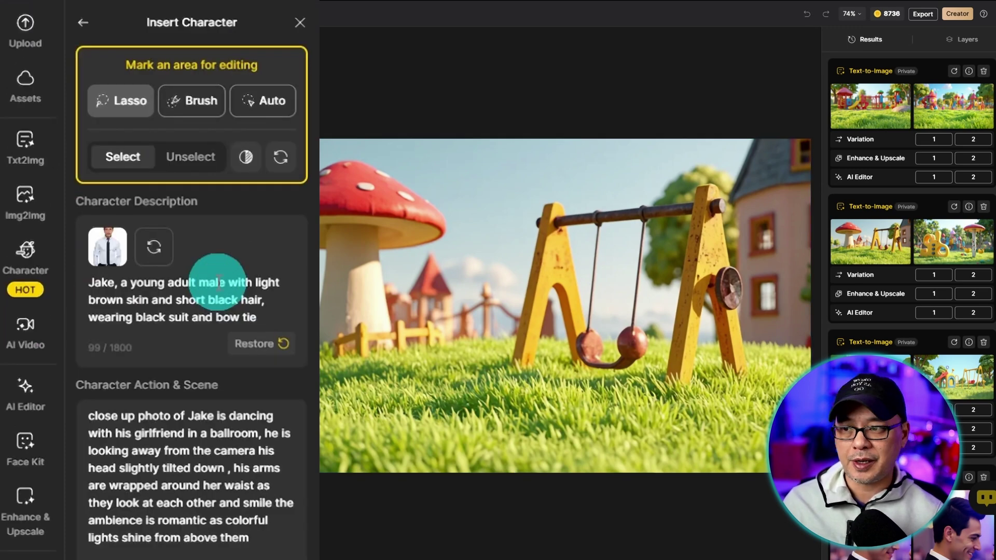
left_click(153, 98)
type("Jimmy running in the")
left_click(427, 438)
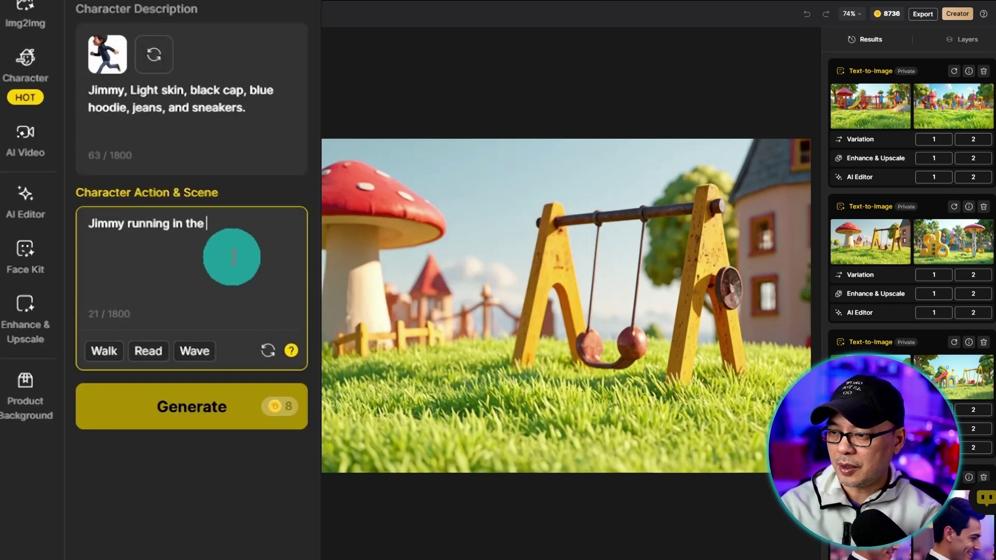
Lasso a grass area, generate Jimmy running there, and place the chosen result
type("park")
mouse_move(331, 418)
left_mouse_down()
mouse_move(315, 347)
mouse_move(321, 402)
left_mouse_up()
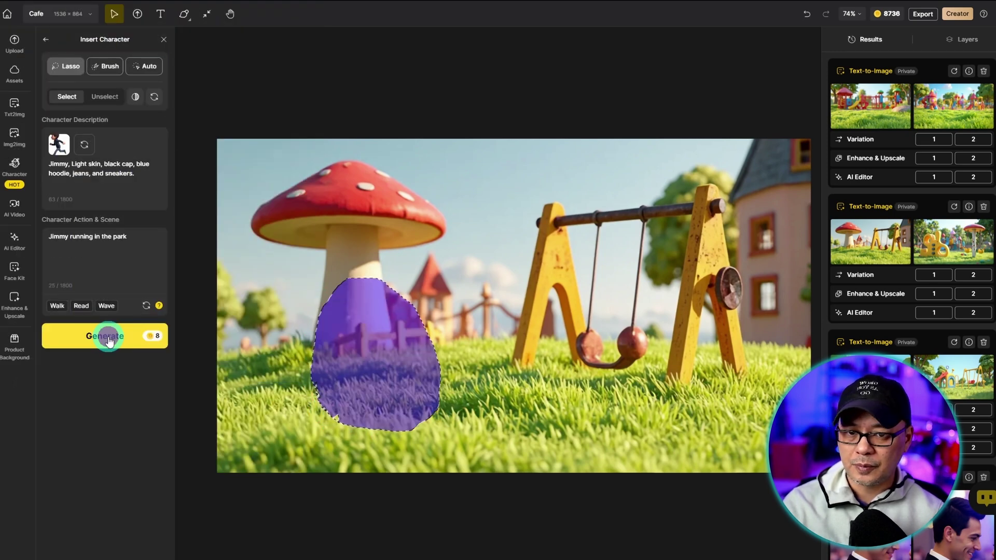
left_click(105, 335)
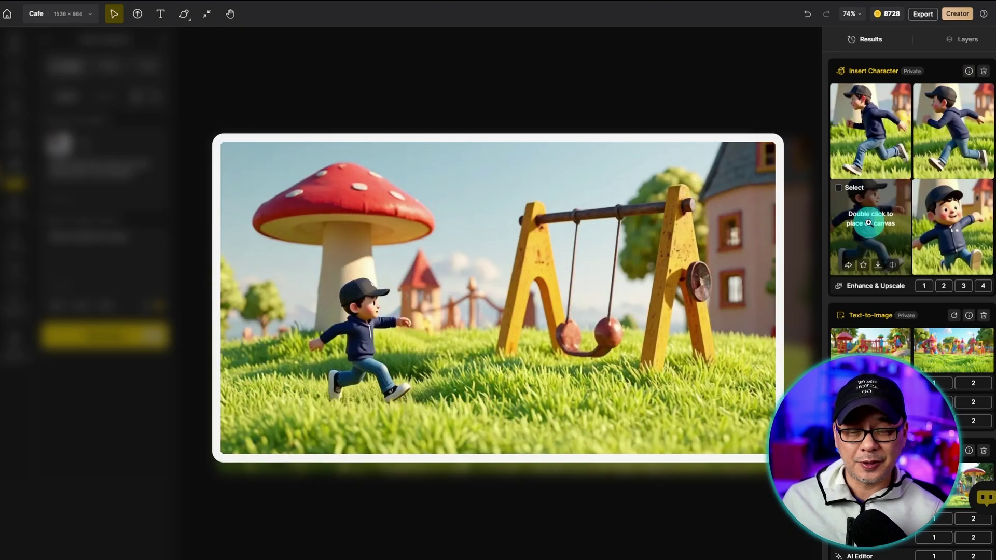
double_click(868, 222)
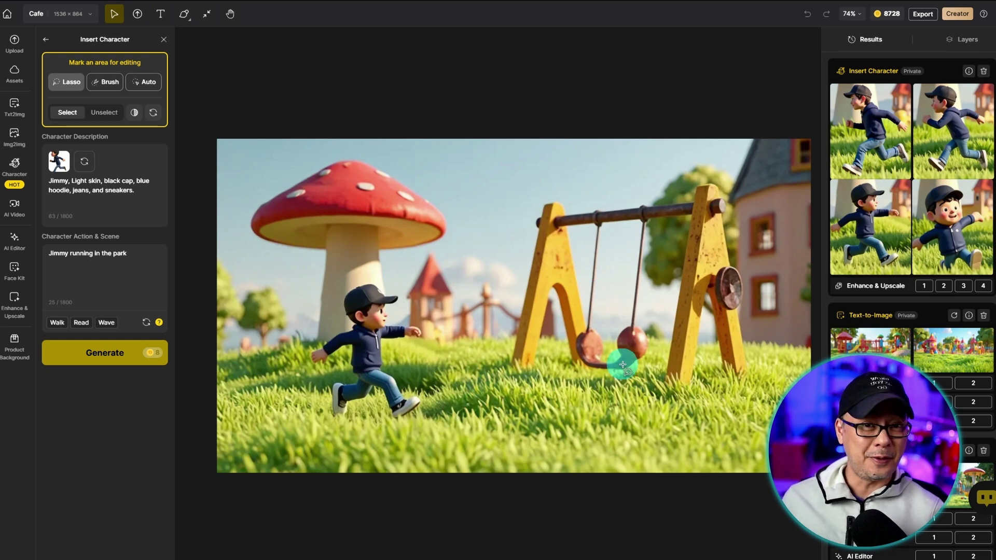
Insert Lip Boy onto the swing with prompt 'in the park on the swing' and place the result
left_click(84, 161)
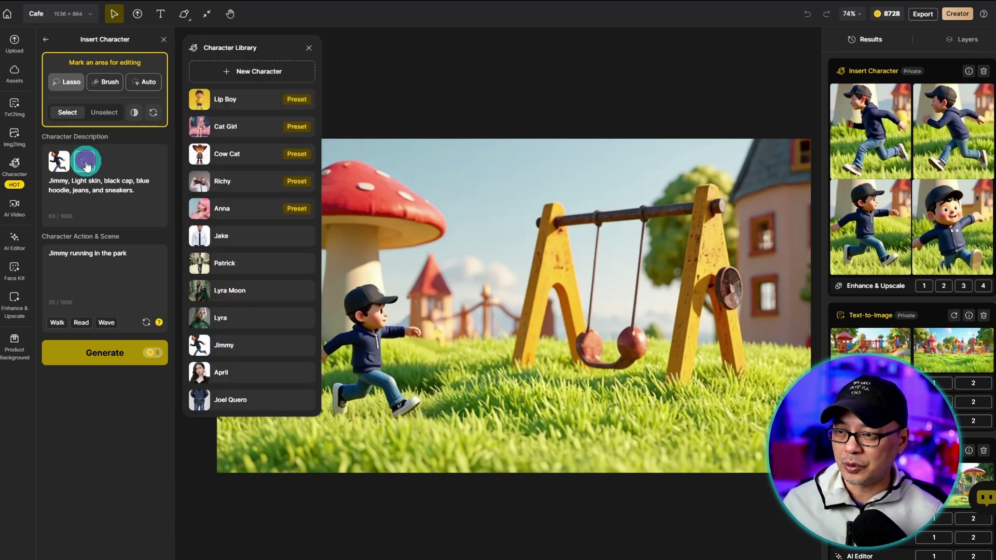
left_click(249, 100)
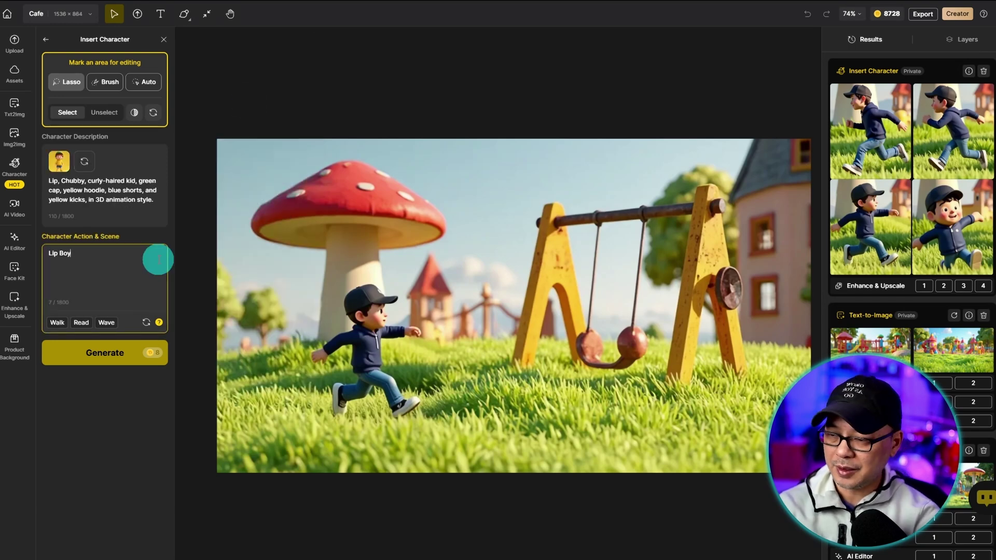
type(" in the park on the swing")
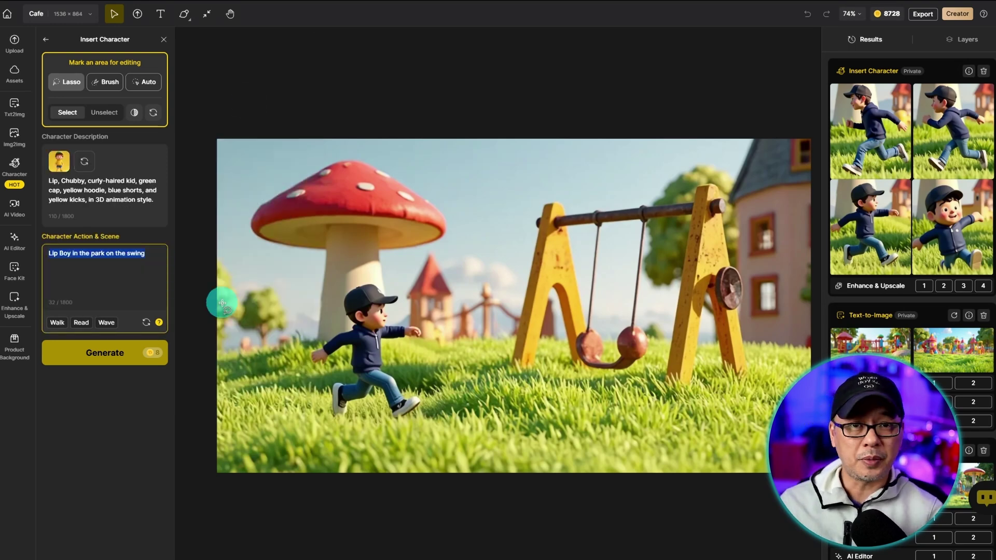
left_click_drag(596, 243, 603, 242)
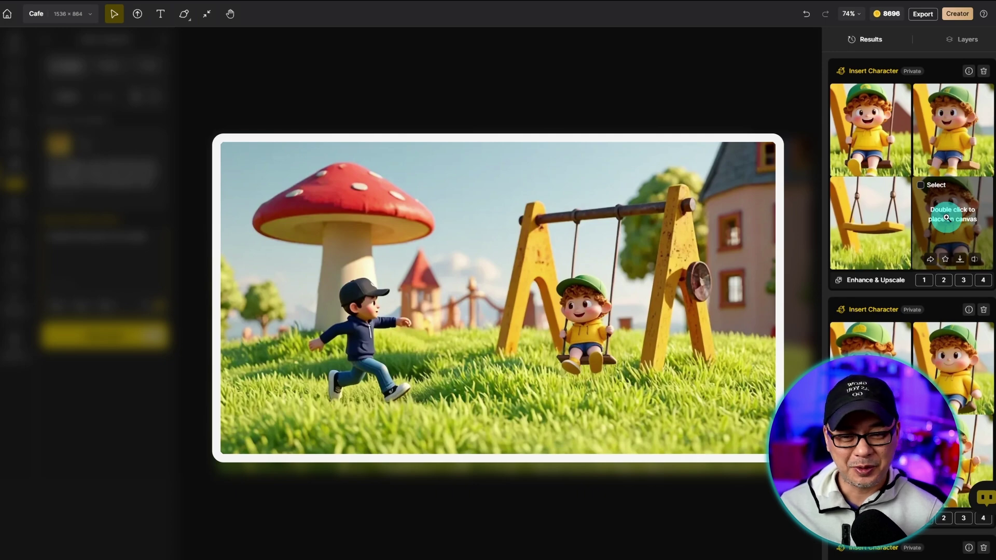
double_click(946, 217)
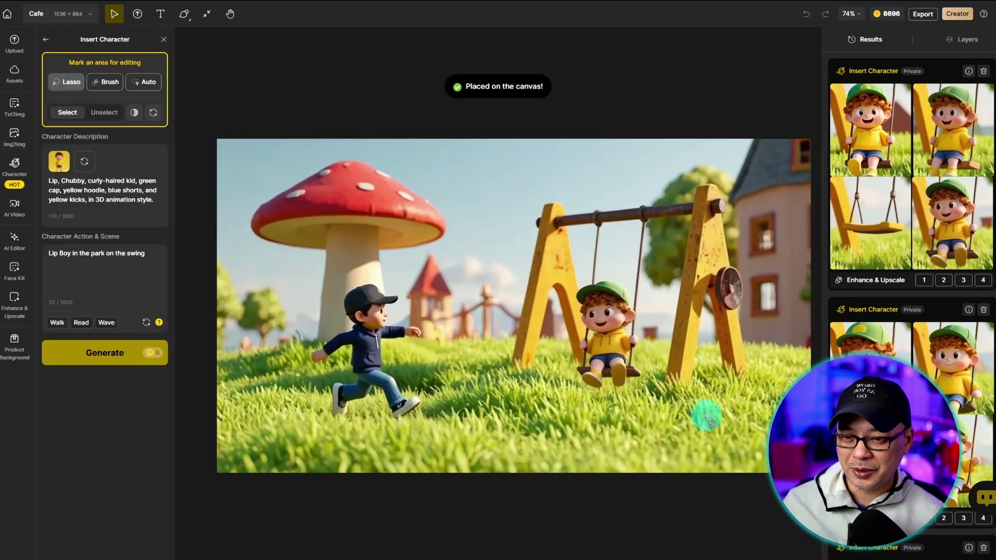
Lasso Jimmy's outstretched hand and choose the 3D Rendering style
scroll(642, 519, "up", 1)
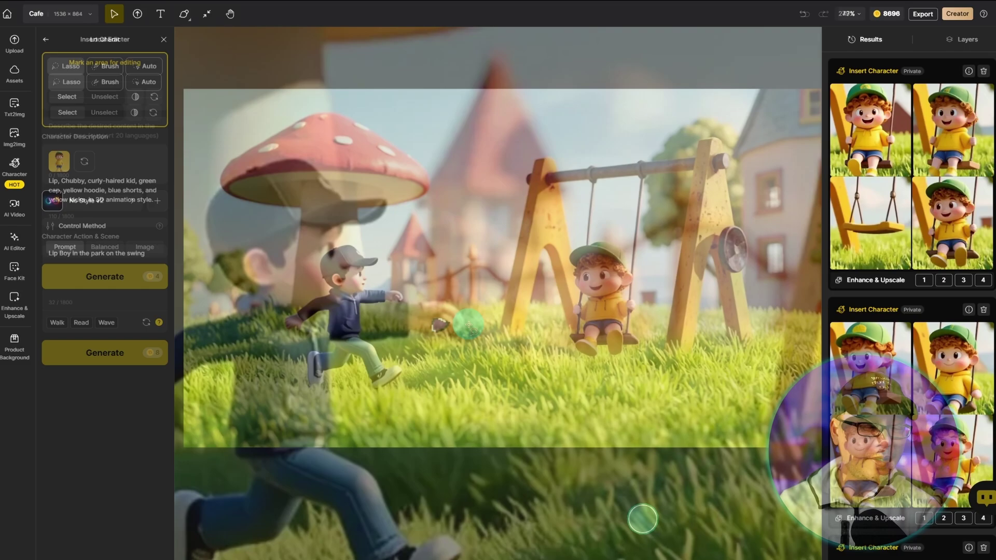
mouse_move(409, 290)
left_mouse_down()
mouse_move(456, 349)
mouse_move(410, 298)
left_mouse_up()
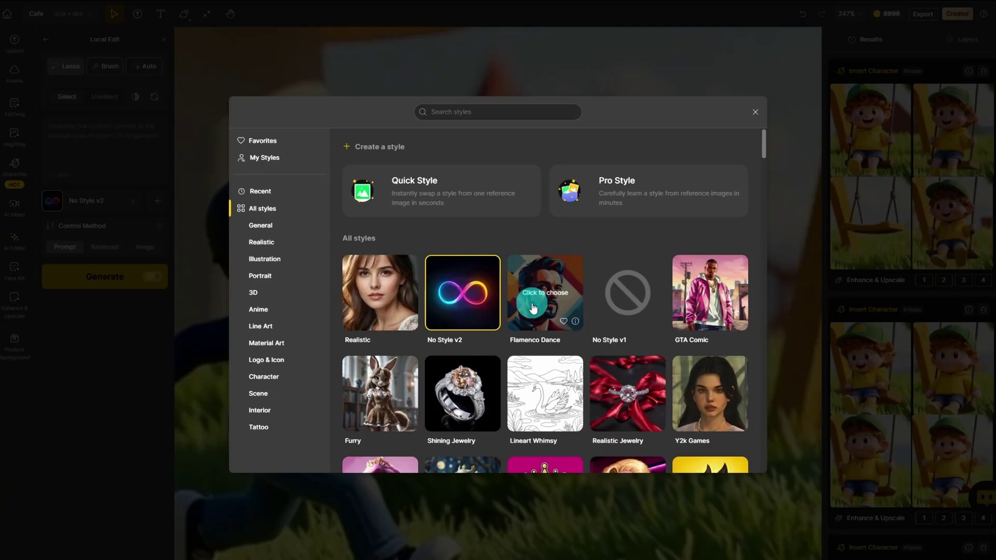
scroll(526, 309, "down", 1)
scroll(526, 309, "down", 1)
scroll(526, 310, "down", 1)
scroll(597, 353, "up", 1)
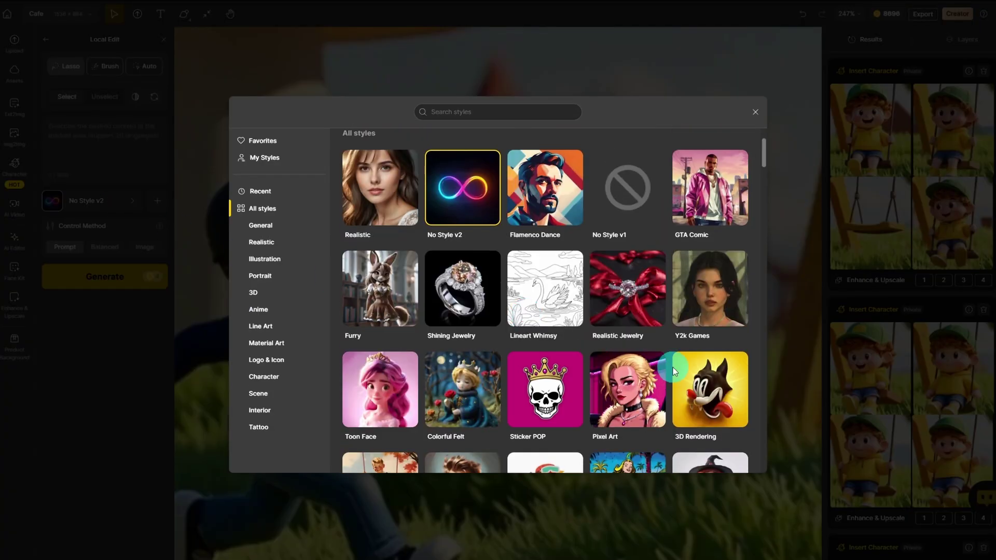
left_click(675, 376)
Enter the 'clecnched fist' prompt and generate the closed-fist hand edit
left_click(106, 154)
type("clecnched fist")
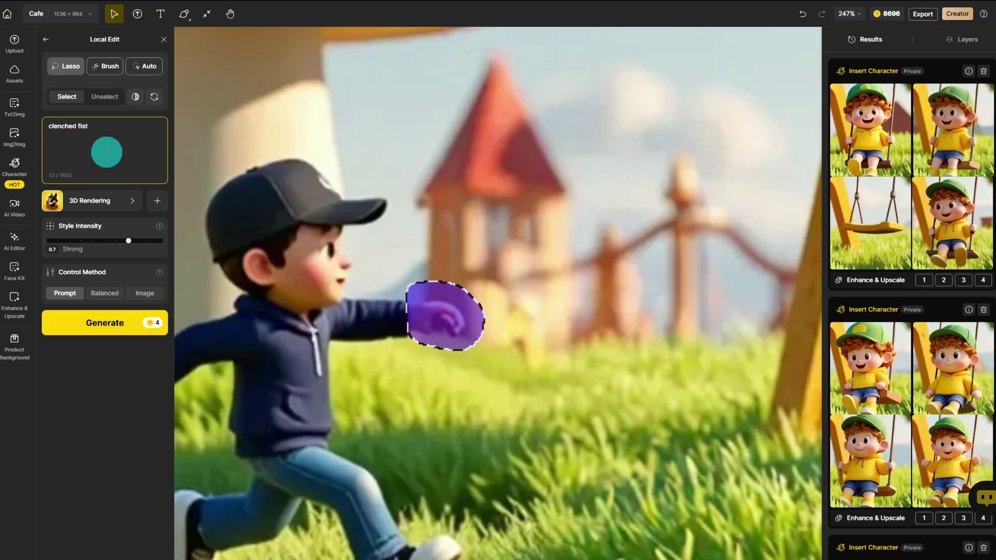
left_click(105, 240)
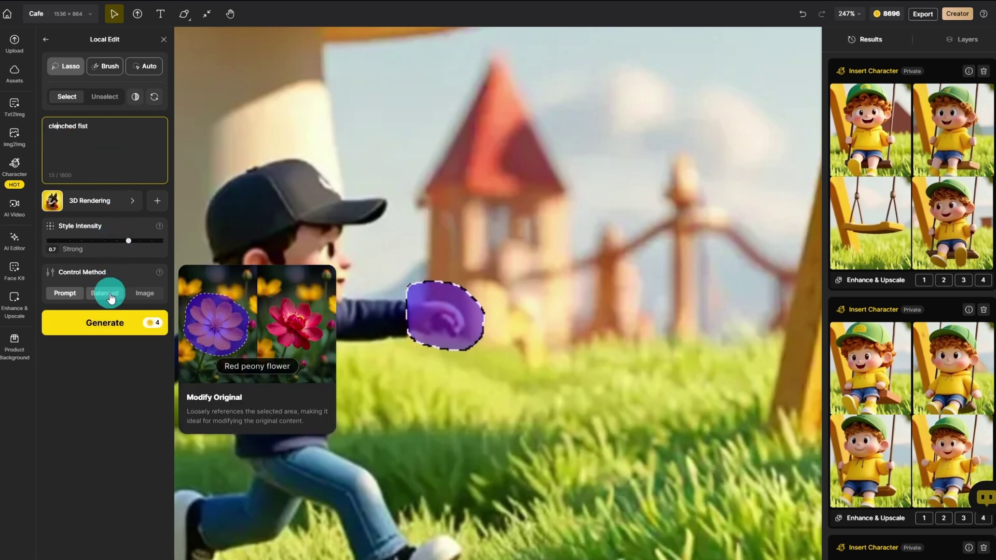
scroll(637, 340, "down", 4)
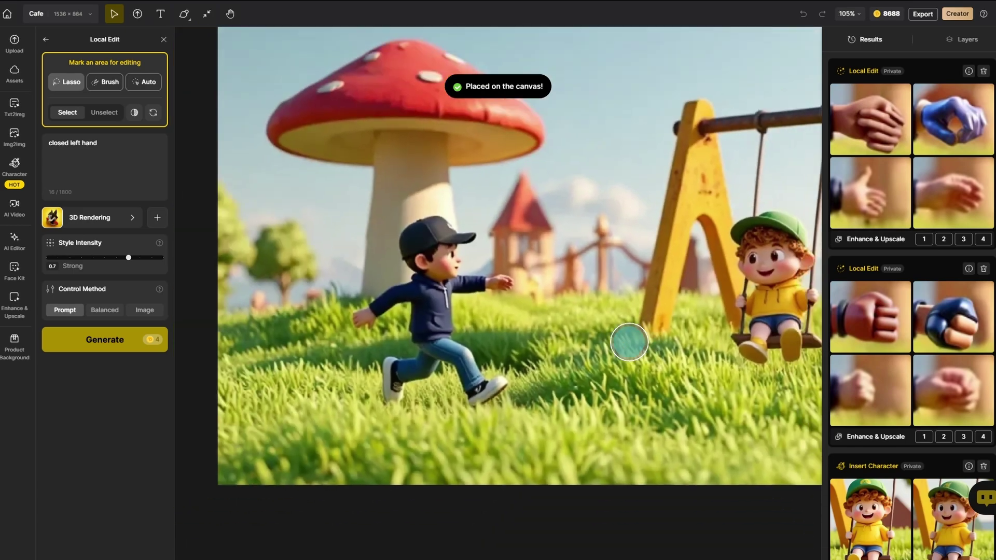